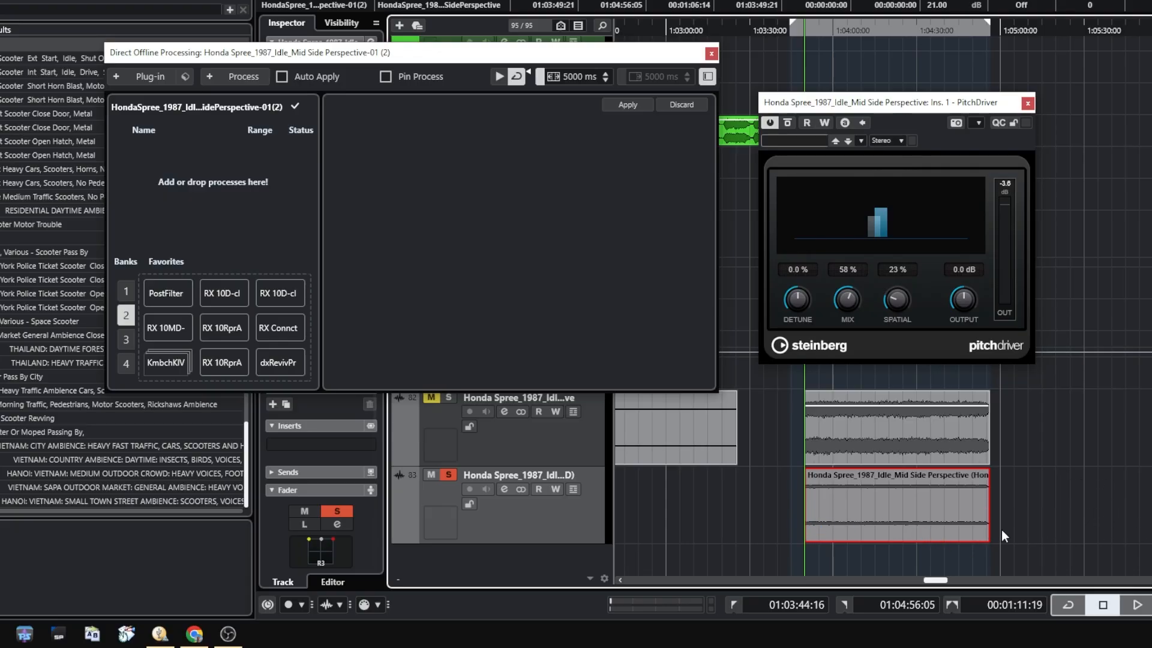
Audition the unprocessed Honda Spree idle track, switch to the processed track above it, and try a slight negative PitchDriver detune during playback
{"action": "key", "text": "space"}
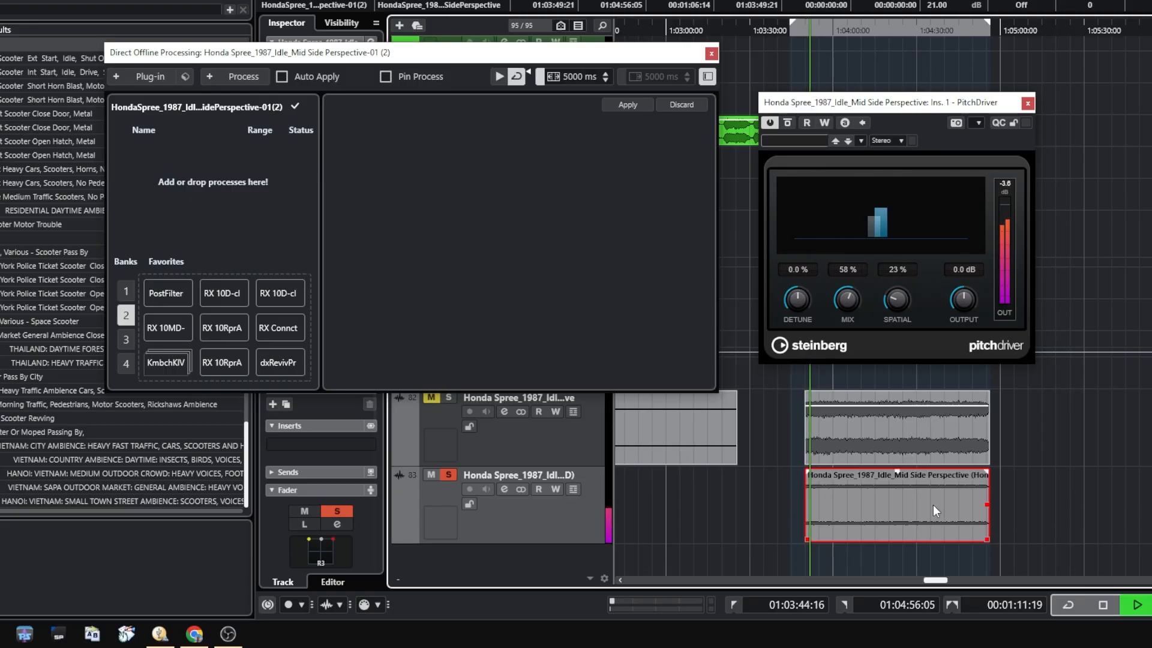
{"action": "key", "text": "space"}
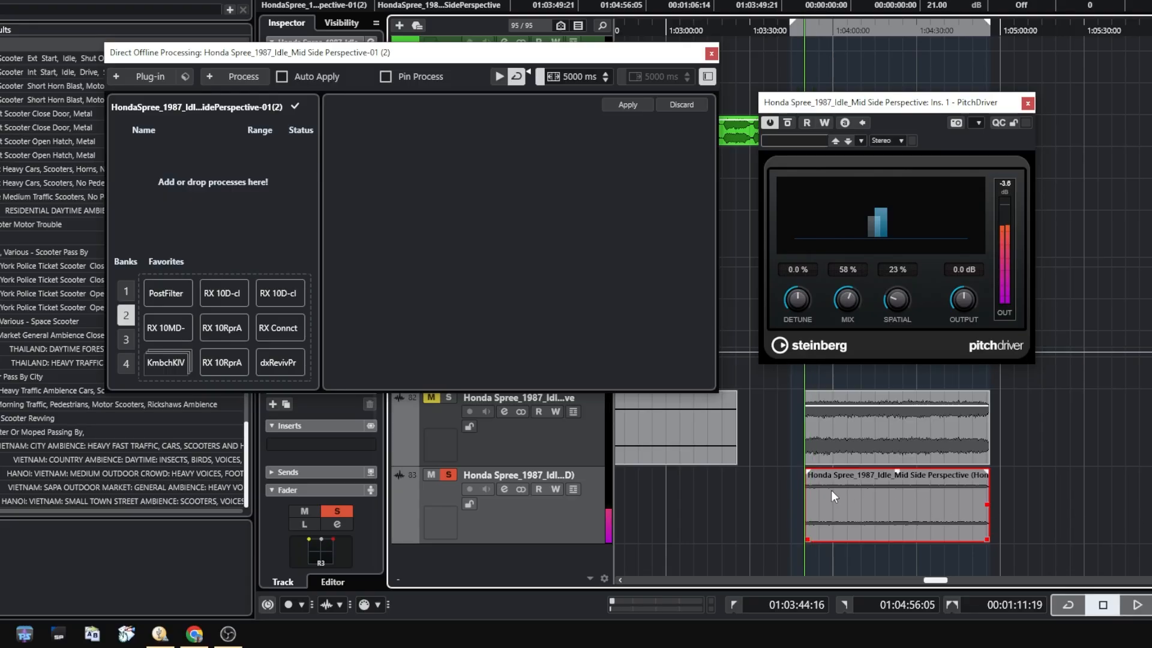
{"action": "left_click", "coordinate": [501, 447]}
{"action": "key", "text": "space"}
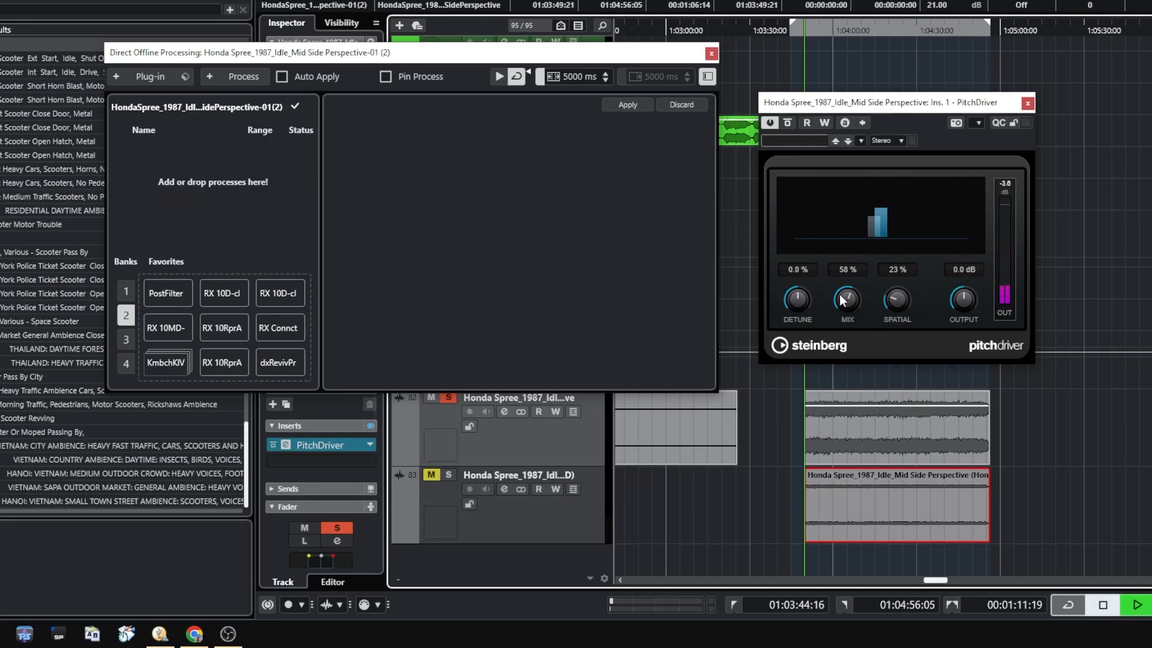
{"action": "mouse_move", "coordinate": [806, 302]}
{"action": "left_mouse_down"}
{"action": "mouse_move", "coordinate": [807, 279]}
{"action": "mouse_move", "coordinate": [804, 321]}
{"action": "mouse_move", "coordinate": [812, 280]}
{"action": "mouse_move", "coordinate": [811, 311]}
{"action": "left_mouse_up"}
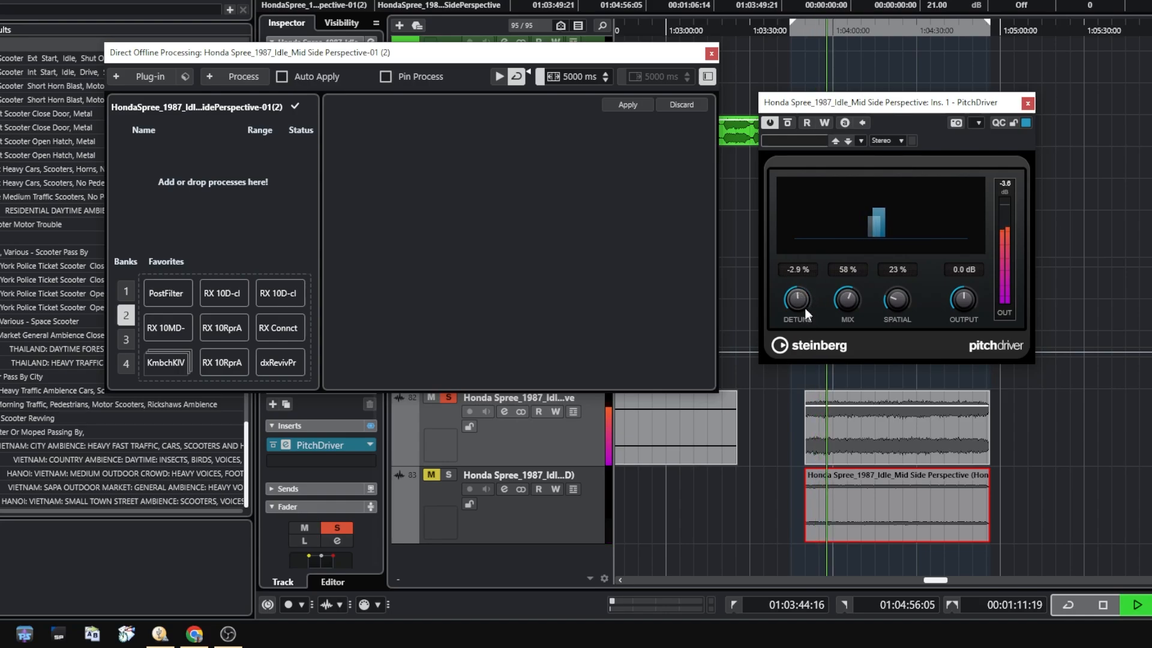
{"action": "key", "text": "space"}
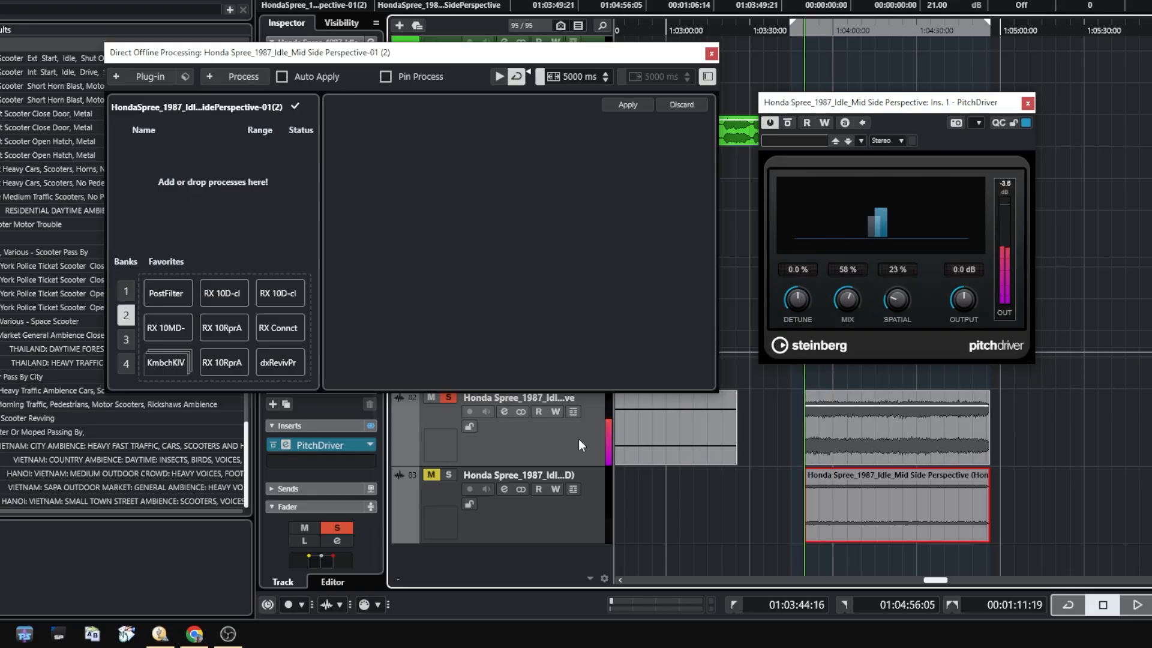
Open the upper clip's Unfiltered Audio Byome process and bypass both Contrasts, 3-Band EQ, Granulator, Pitch Shifter and Basic Filter, leaving only Saturation active
{"action": "left_click", "coordinate": [859, 444]}
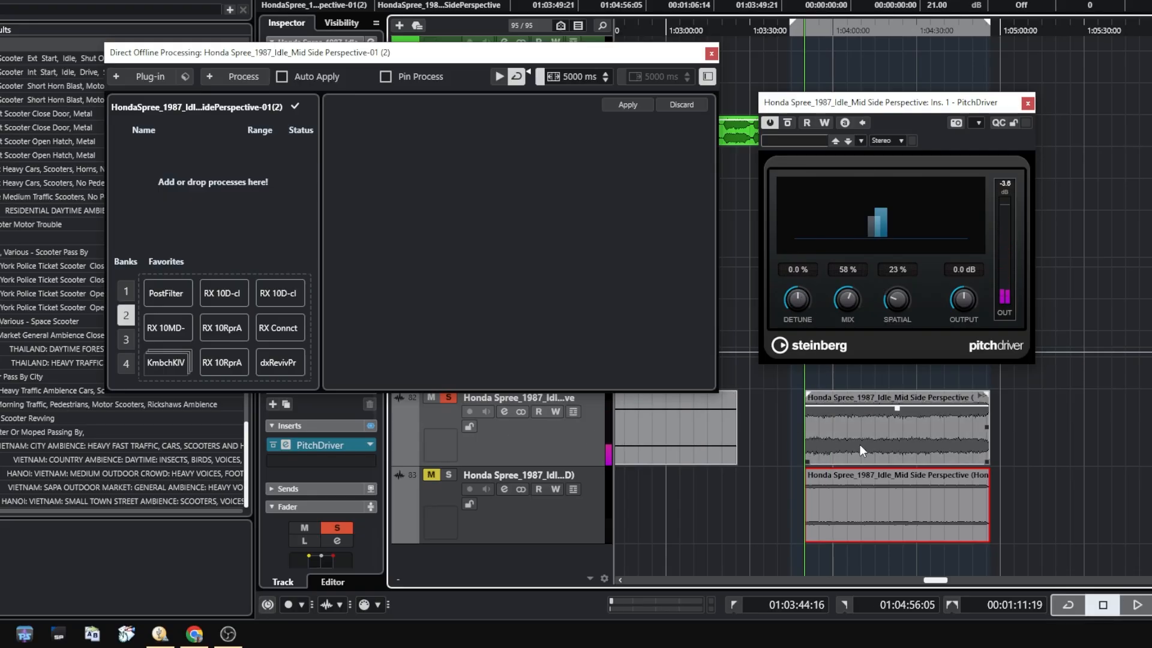
{"action": "left_click", "coordinate": [179, 147]}
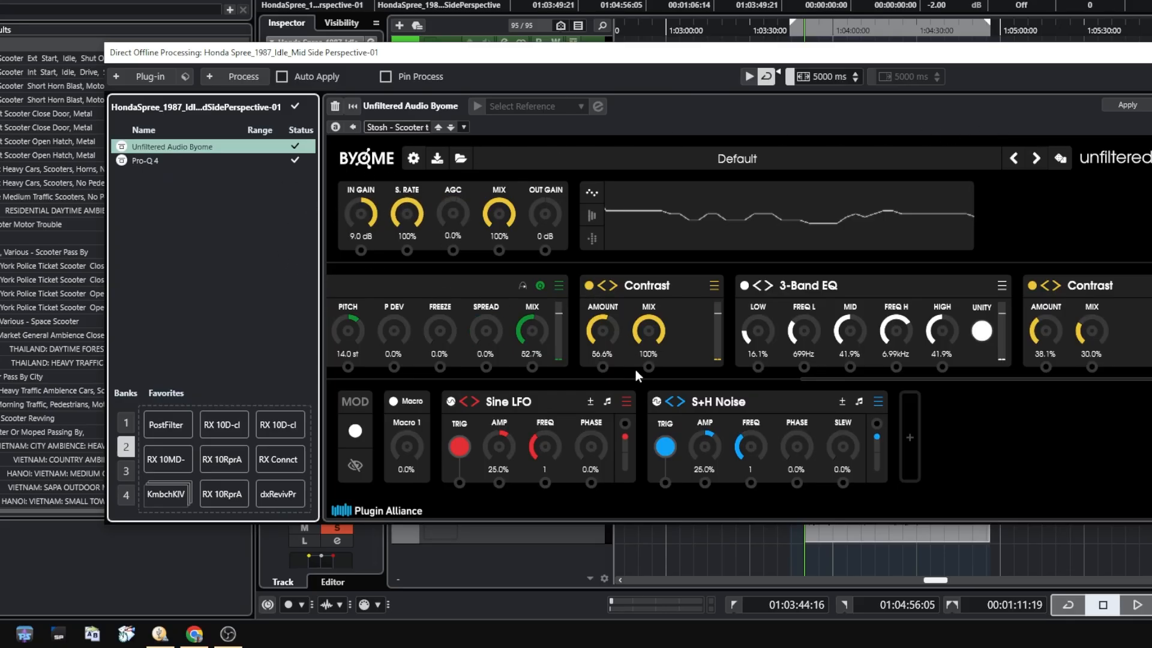
{"action": "left_click", "coordinate": [1032, 286]}
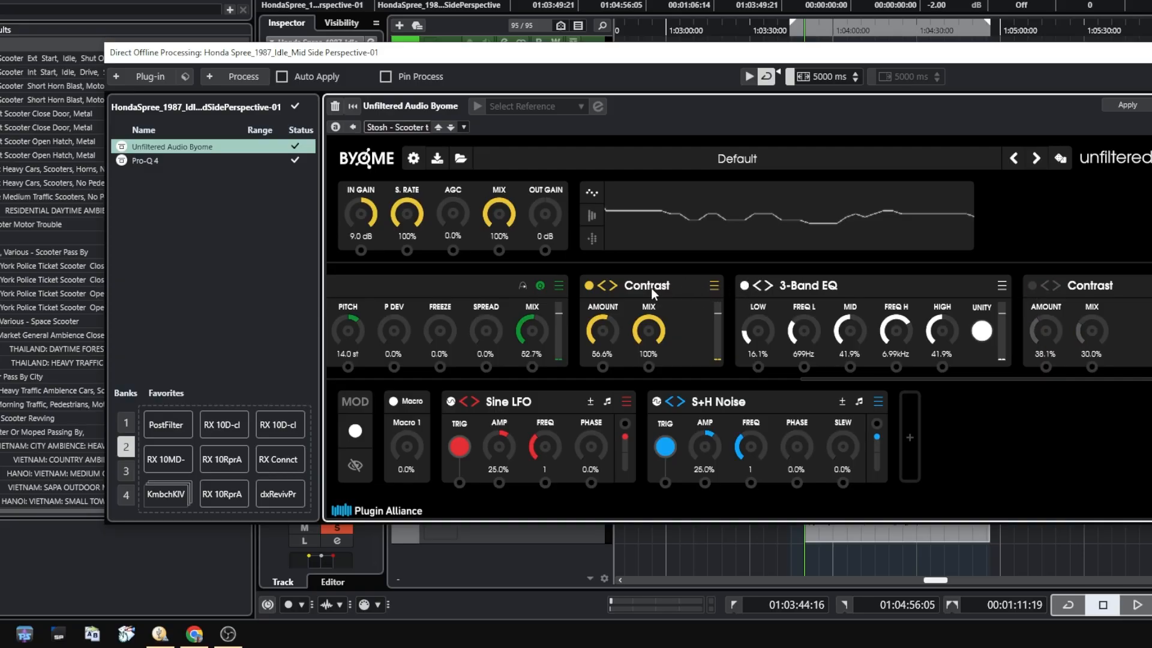
{"action": "left_click", "coordinate": [744, 285]}
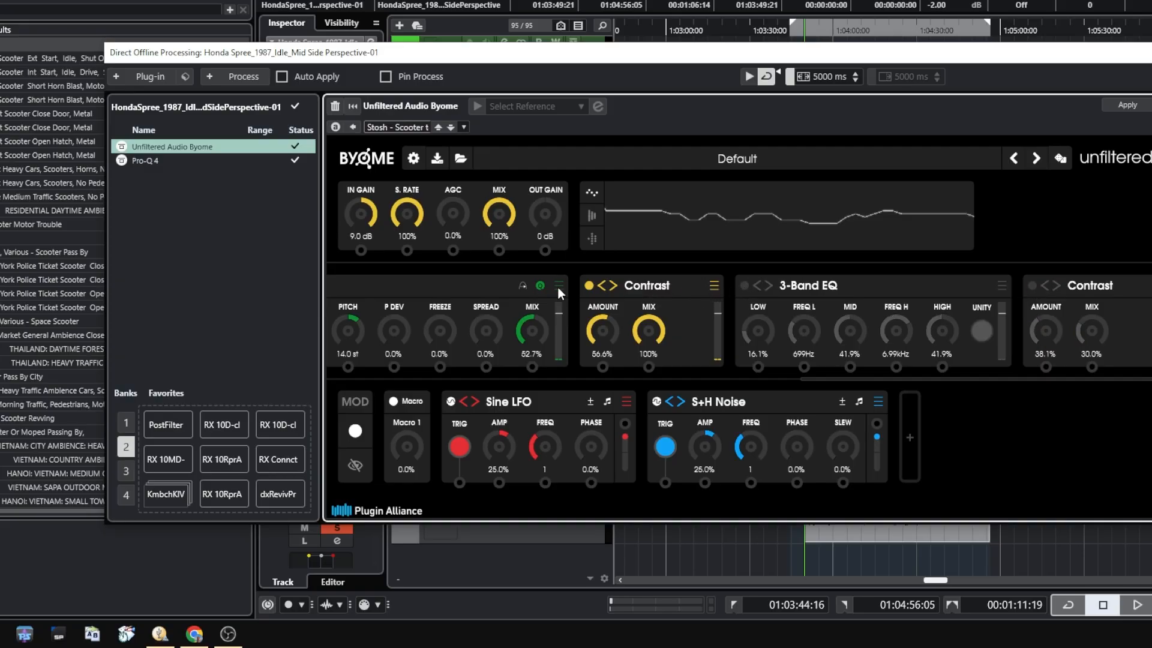
{"action": "left_click", "coordinate": [590, 285]}
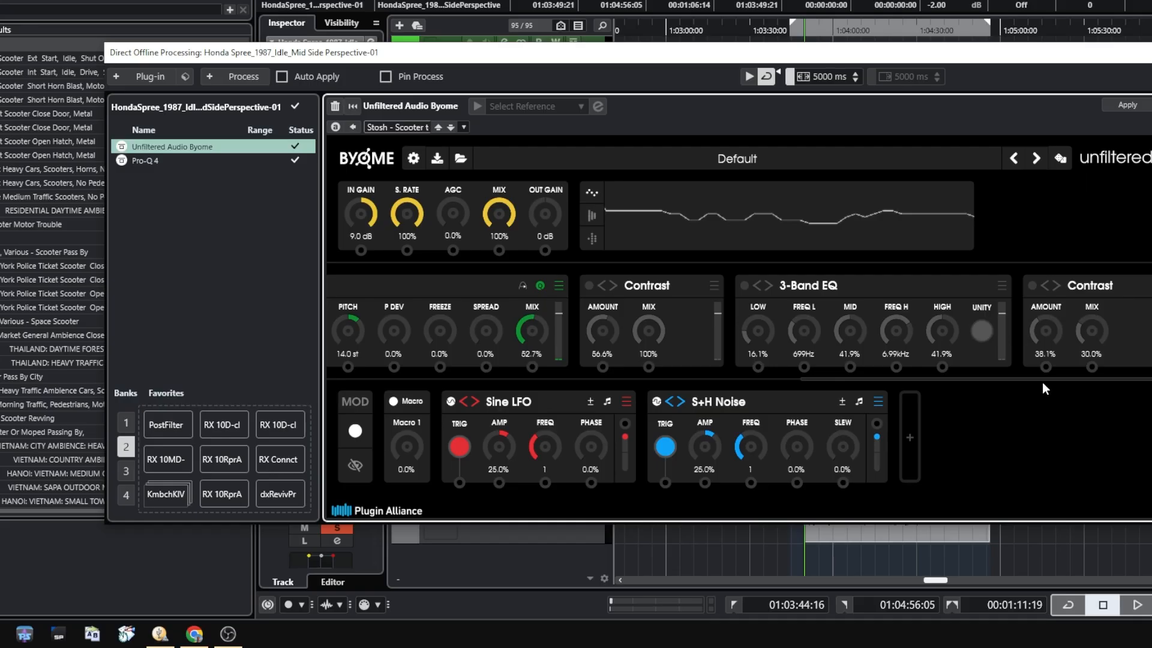
{"action": "left_click_drag", "start_coordinate": [1042, 380], "coordinate": [713, 380]}
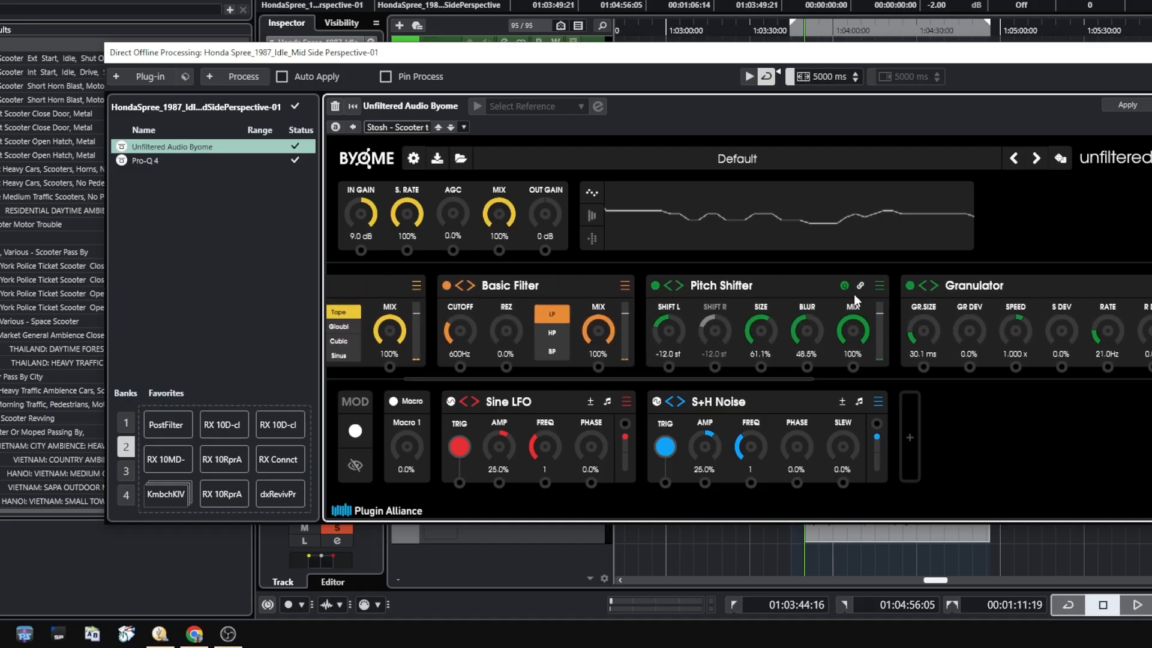
{"action": "left_click", "coordinate": [911, 286]}
{"action": "left_click", "coordinate": [656, 286]}
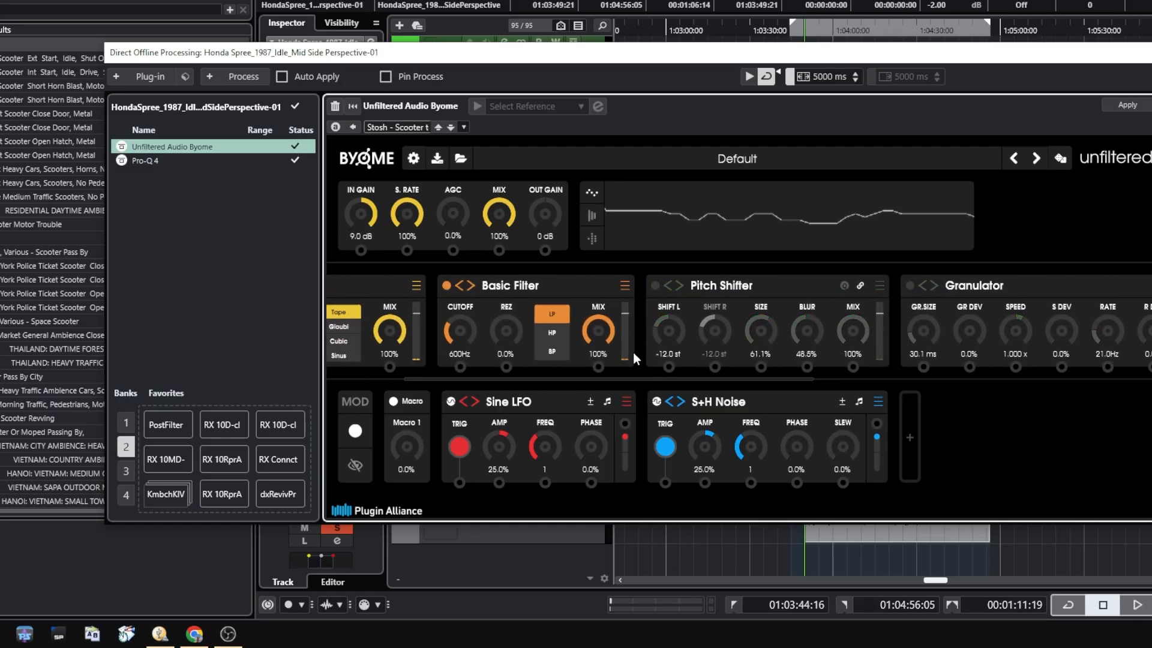
{"action": "left_click_drag", "start_coordinate": [647, 379], "coordinate": [453, 379]}
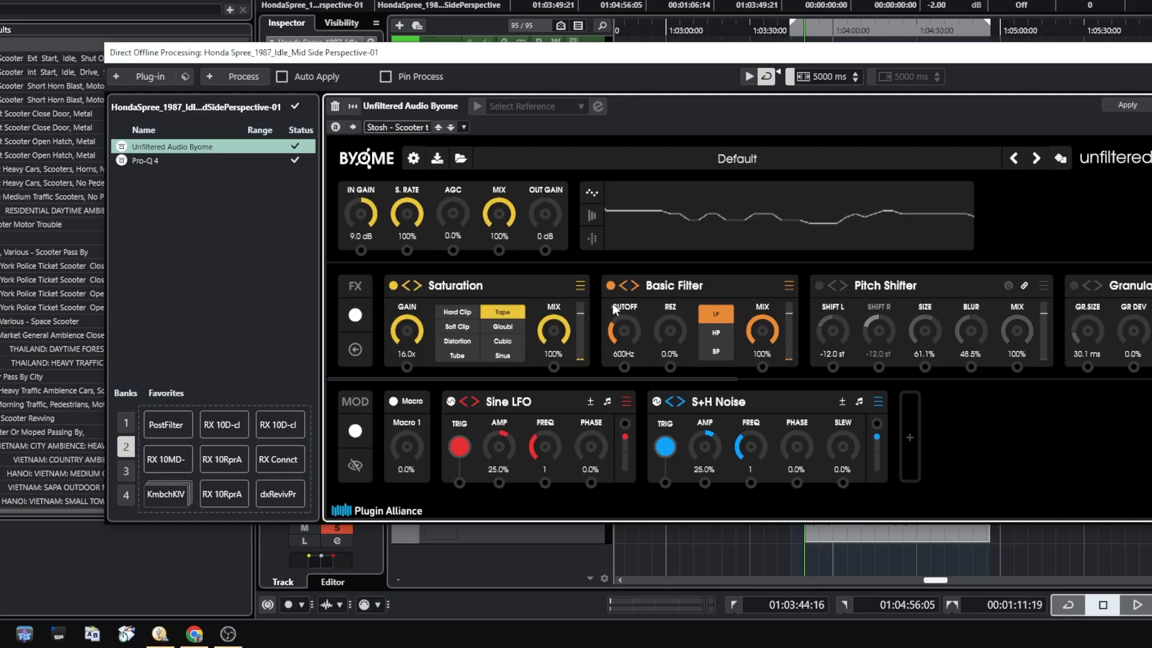
{"action": "left_click", "coordinate": [612, 286]}
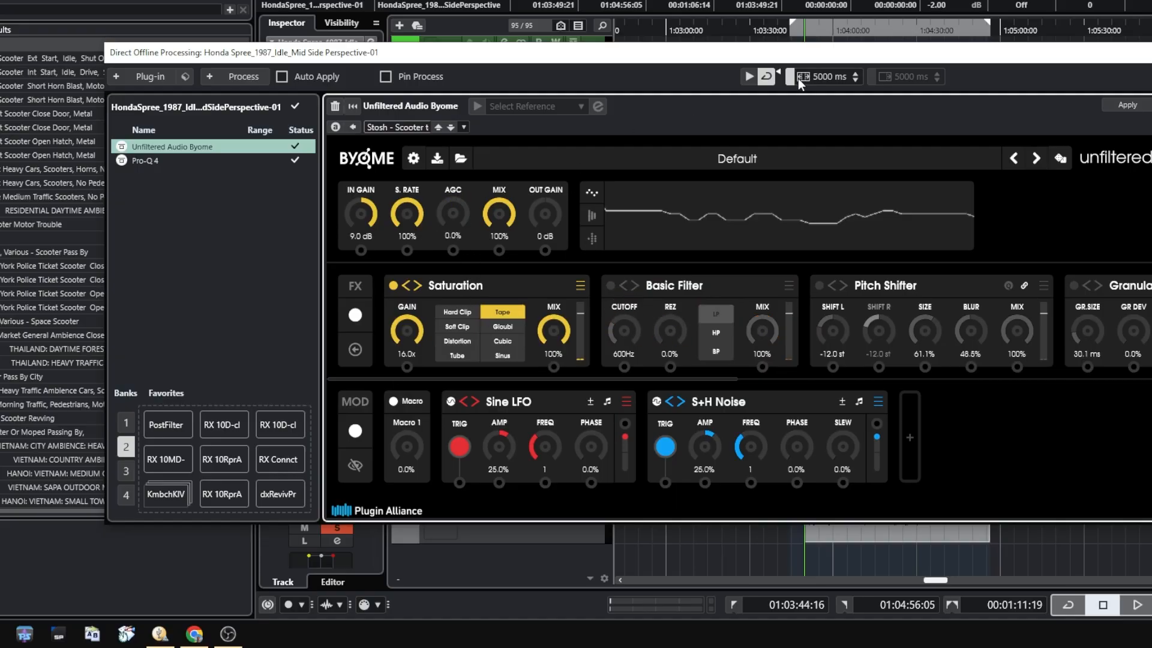
Preview Byome with Saturation alone, and re-enable Basic Filter and Pitch Shifter one at a time, previewing the sound after each
{"action": "left_click", "coordinate": [749, 78]}
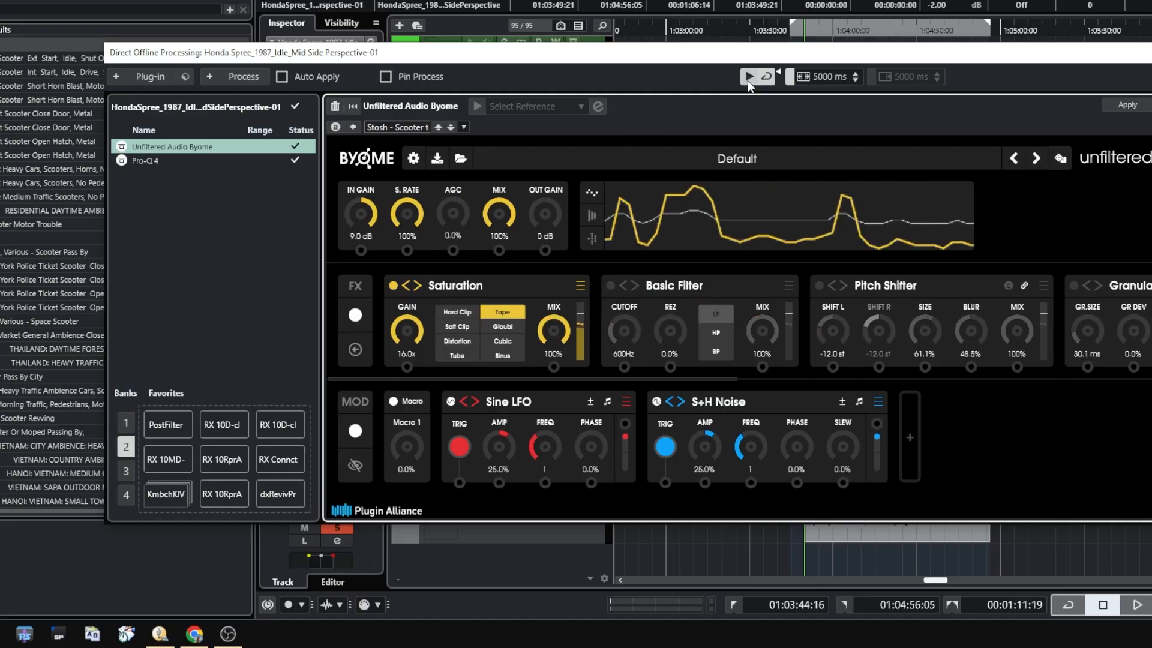
{"action": "left_click", "coordinate": [747, 81]}
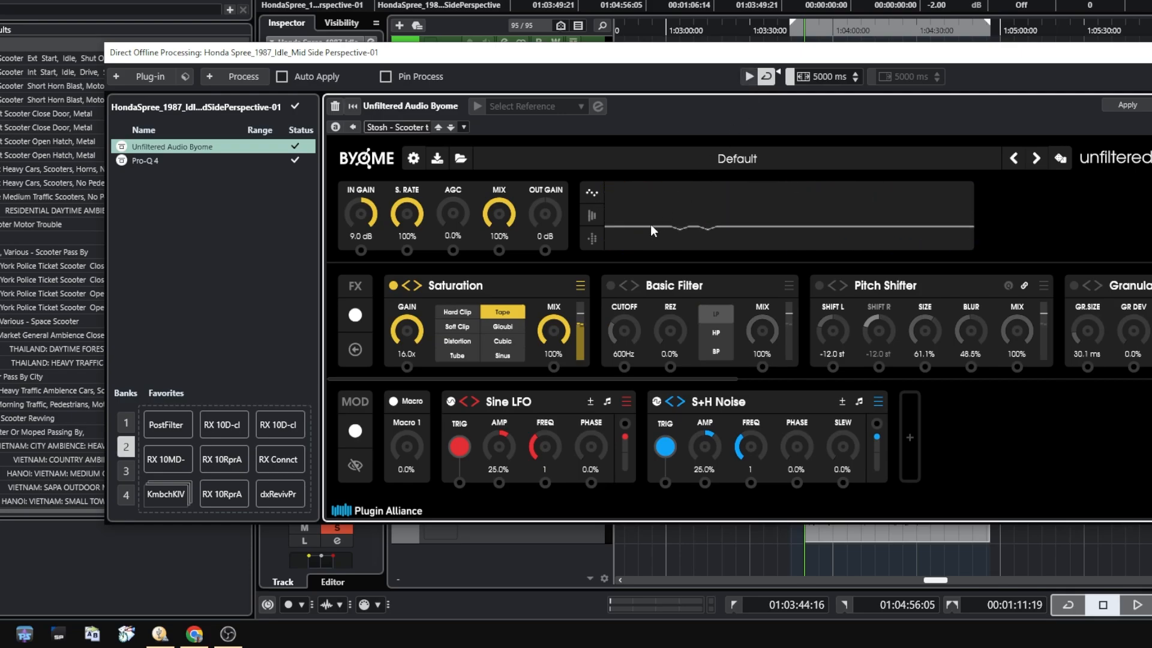
{"action": "left_click", "coordinate": [611, 286]}
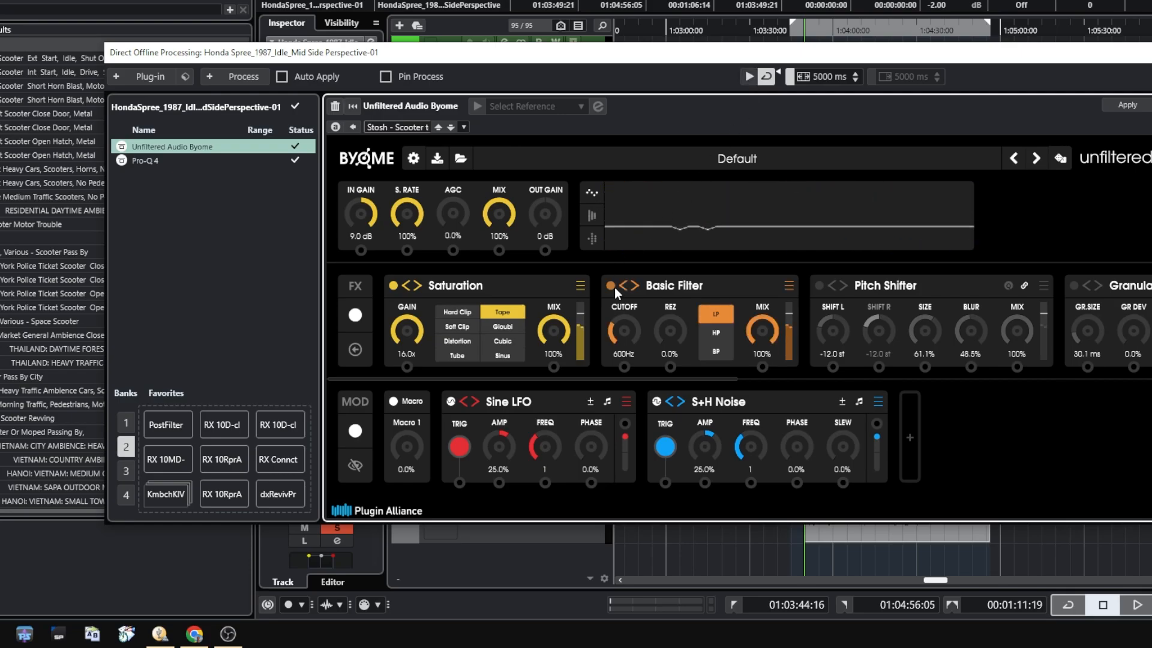
{"action": "left_click", "coordinate": [753, 79]}
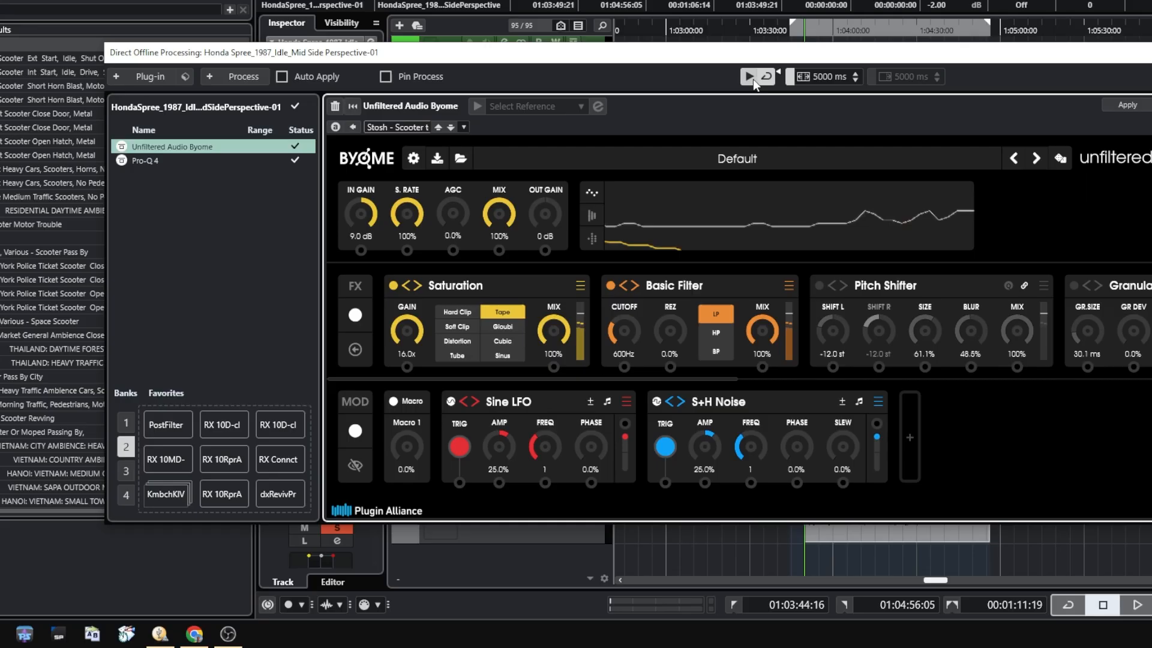
{"action": "left_click", "coordinate": [754, 79]}
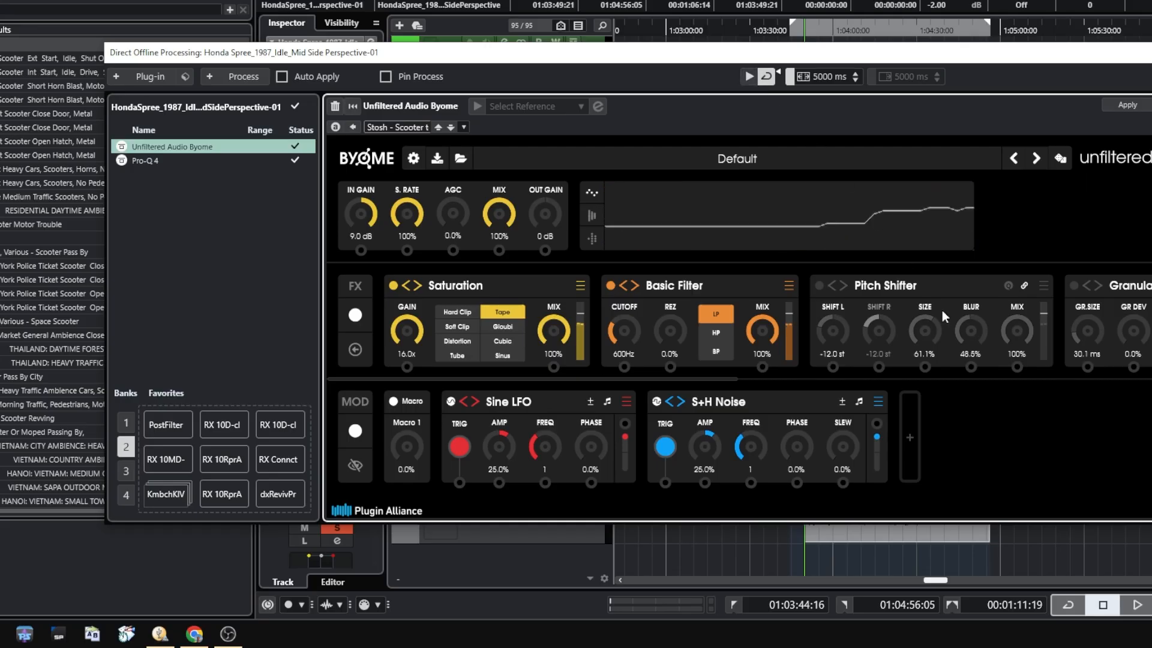
{"action": "left_click", "coordinate": [819, 286]}
{"action": "left_click", "coordinate": [748, 75]}
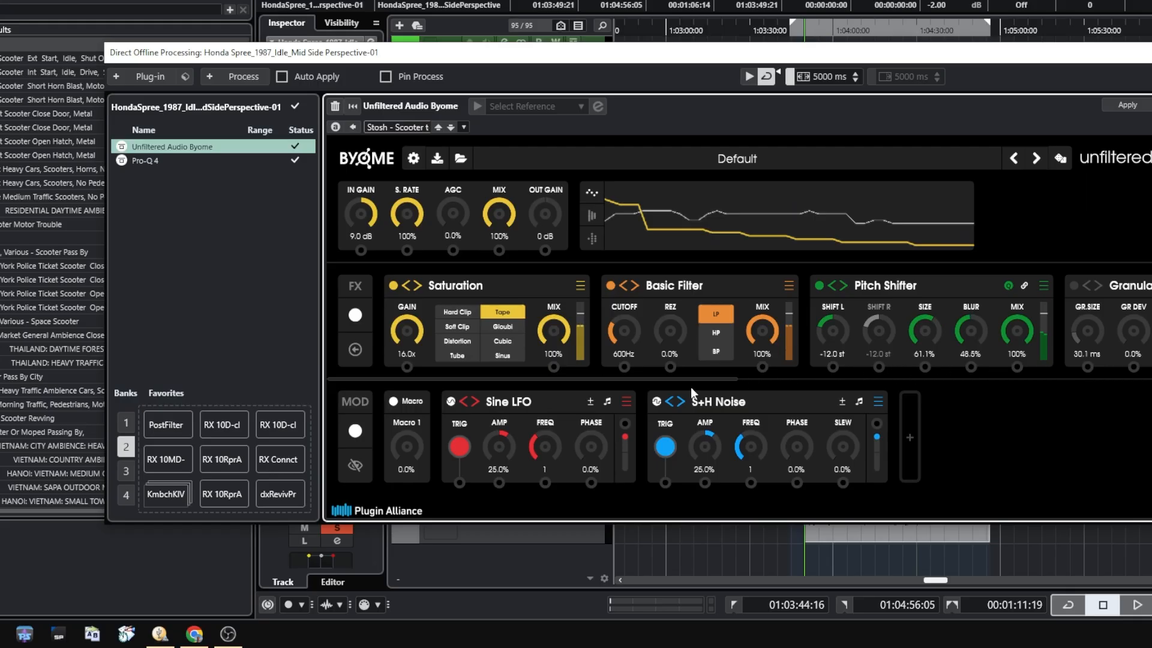
Re-enable the Granulator, preview it at 100% mix, and lower its mix to 51.1%
{"action": "left_click_drag", "start_coordinate": [695, 379], "coordinate": [947, 388]}
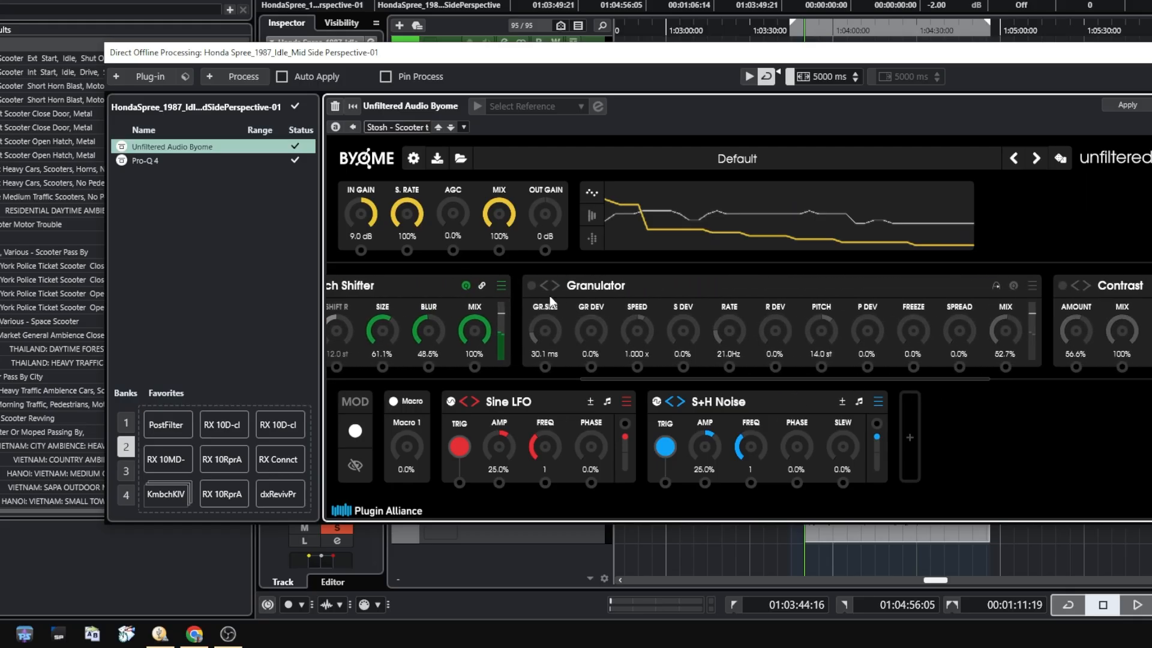
{"action": "left_click", "coordinate": [531, 286]}
{"action": "double_click", "coordinate": [1005, 331]}
{"action": "left_click", "coordinate": [749, 77]}
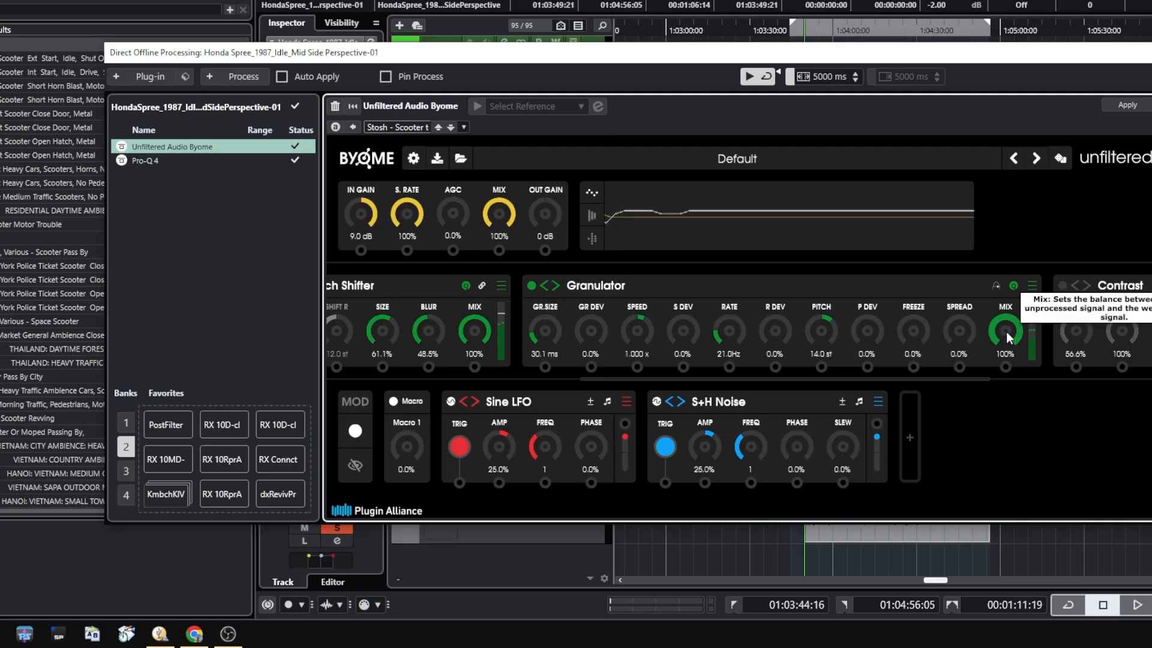
{"action": "left_click_drag", "start_coordinate": [1007, 331], "coordinate": [1016, 419]}
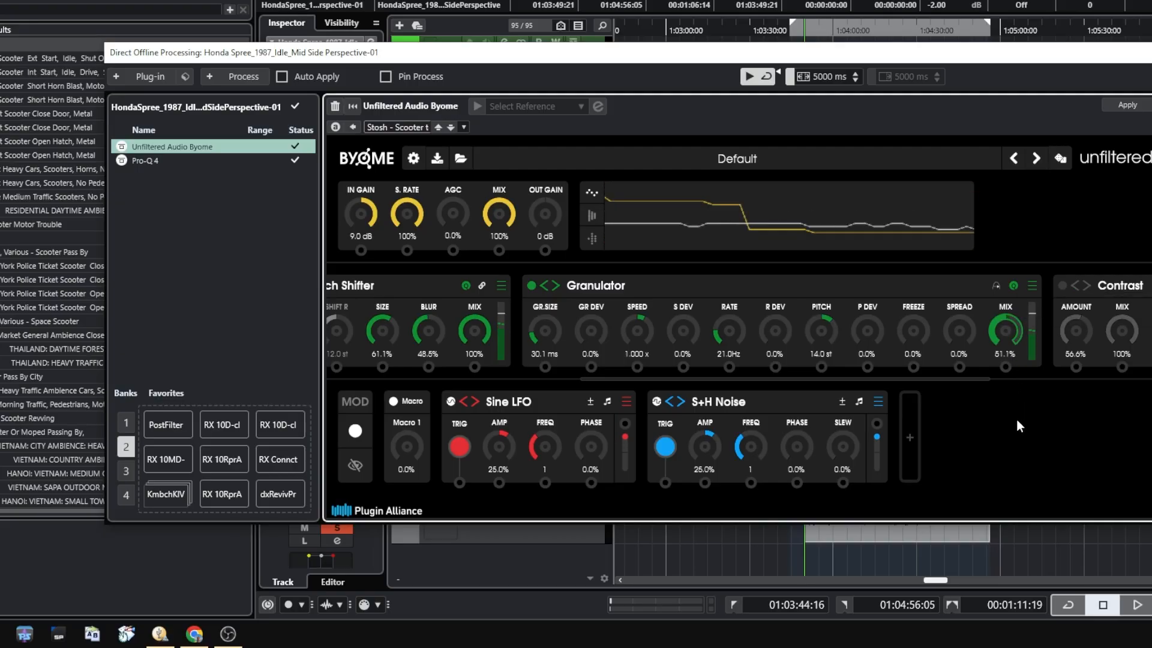
{"action": "left_click", "coordinate": [747, 81]}
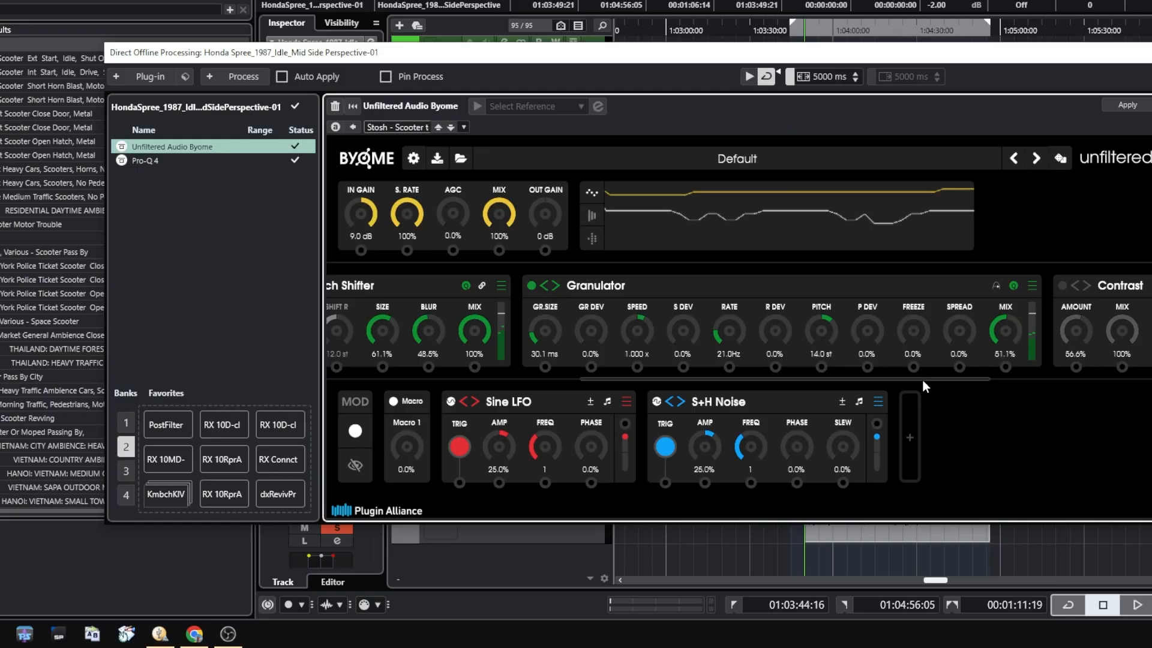
Re-enable the Contrast module right after the Granulator and preview the chain with it
{"action": "scroll", "coordinate": [923, 379], "scroll_direction": "right", "scroll_amount": 5}
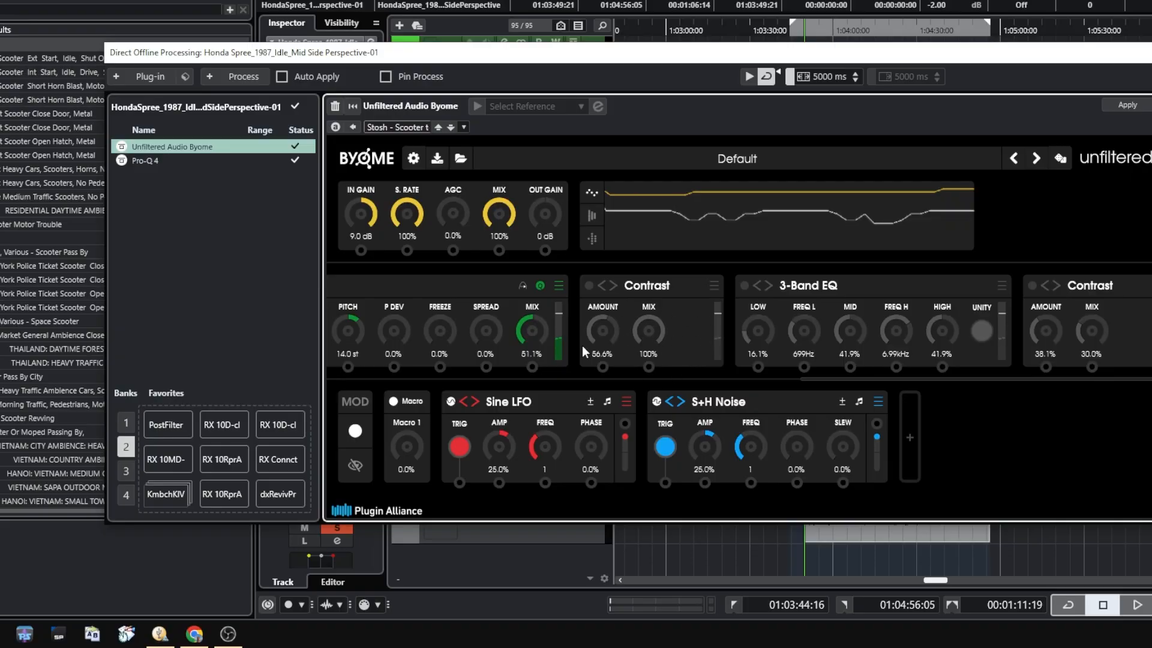
{"action": "left_click", "coordinate": [589, 286]}
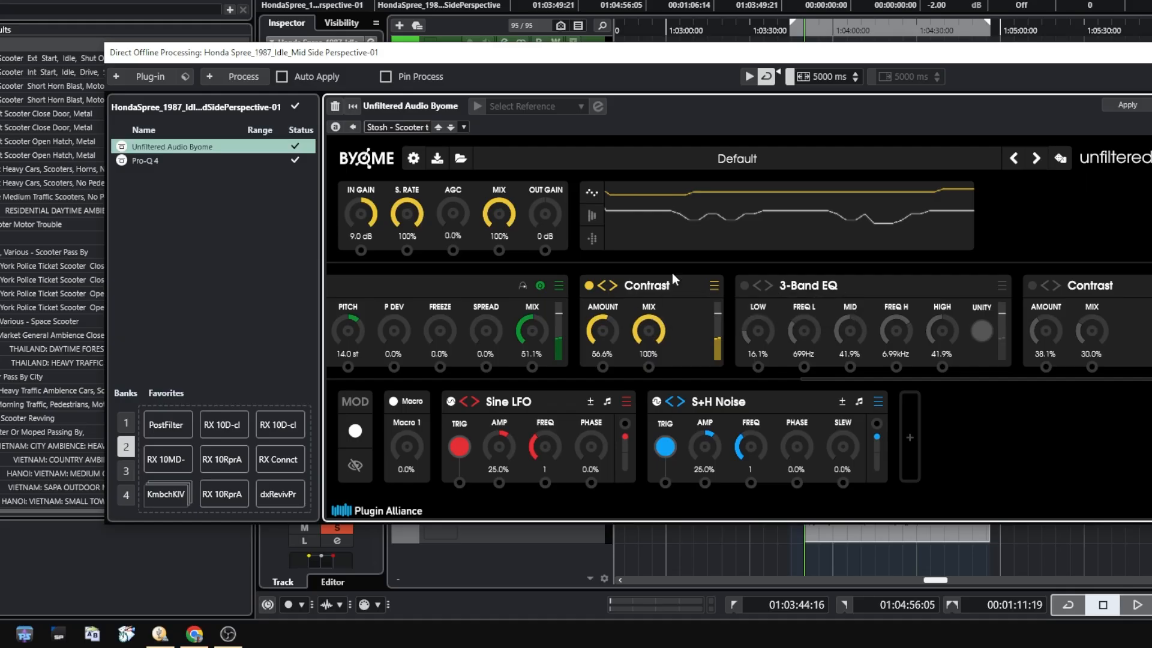
{"action": "left_click", "coordinate": [748, 76]}
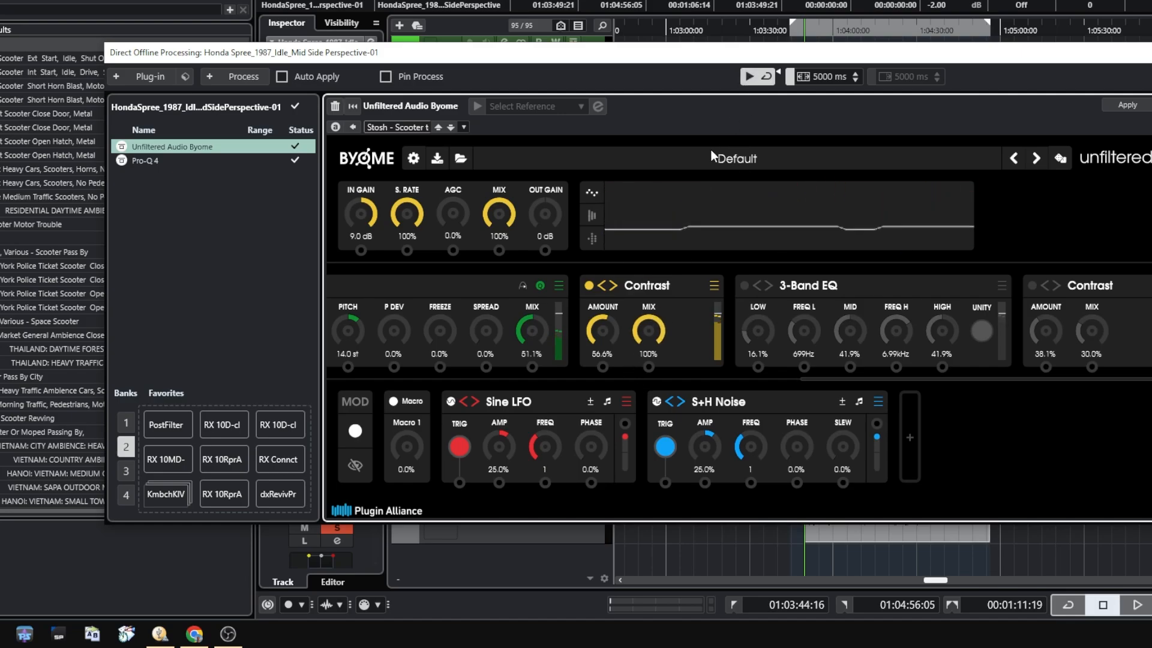
{"action": "left_click", "coordinate": [747, 77]}
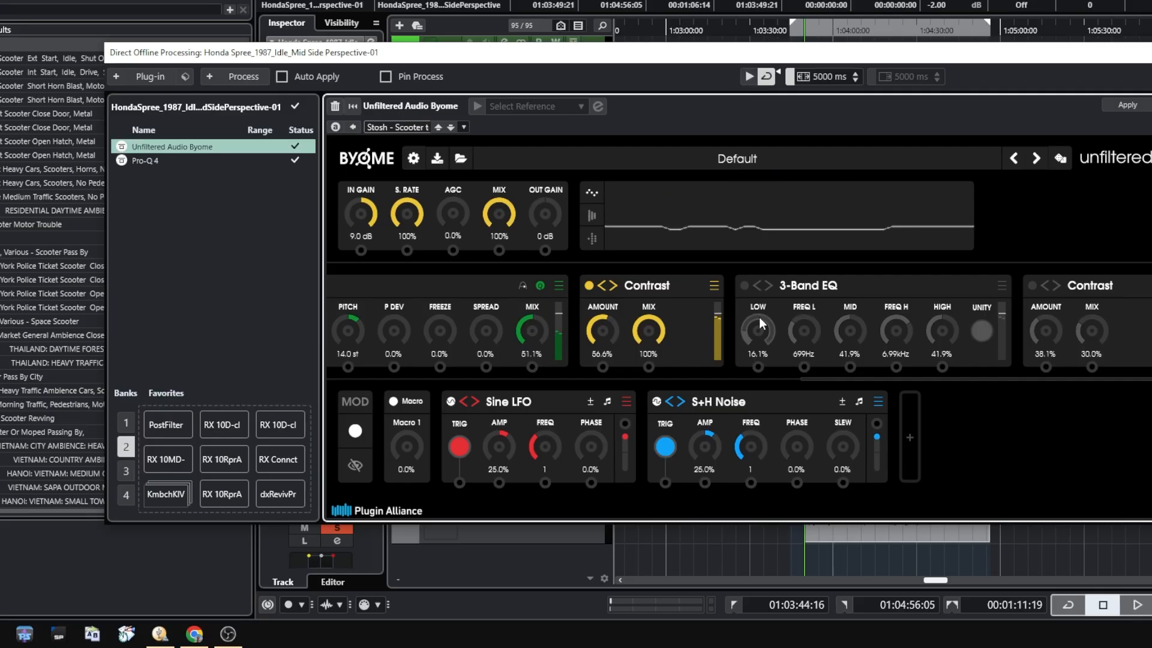
Re-enable the 3-Band EQ with Low at 16.7%, plus the Contrast module after it, previewing the sound with each
{"action": "left_click", "coordinate": [744, 286]}
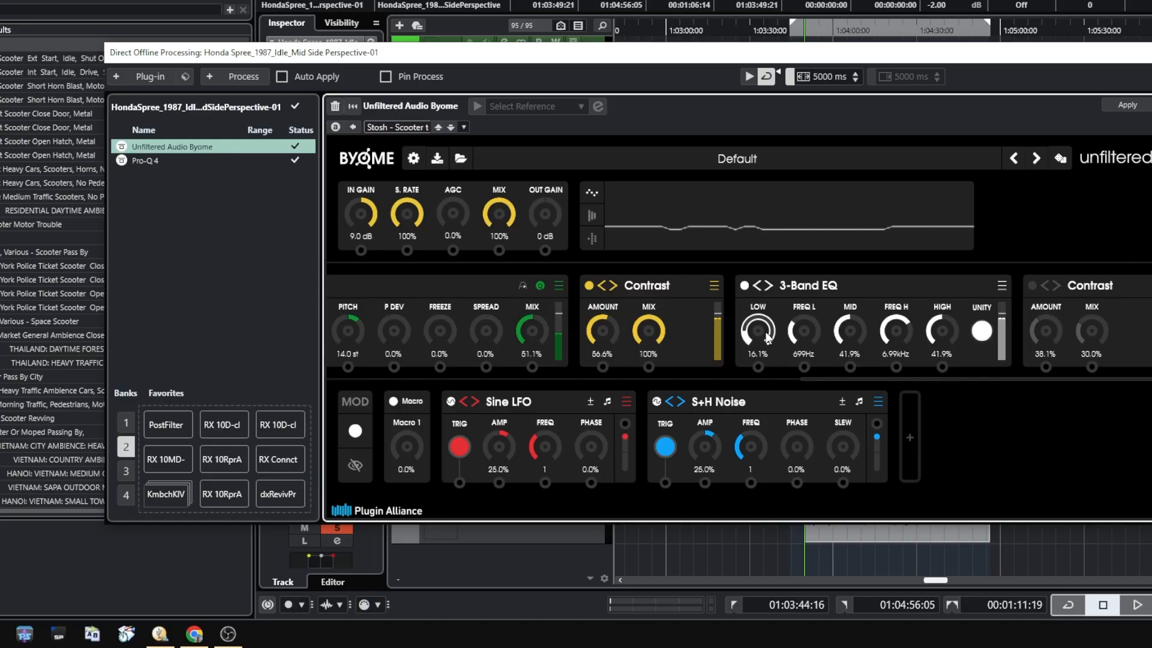
{"action": "mouse_move", "coordinate": [769, 336]}
{"action": "left_mouse_down"}
{"action": "mouse_move", "coordinate": [776, 324]}
{"action": "mouse_move", "coordinate": [774, 334]}
{"action": "left_mouse_up"}
{"action": "left_click", "coordinate": [747, 76]}
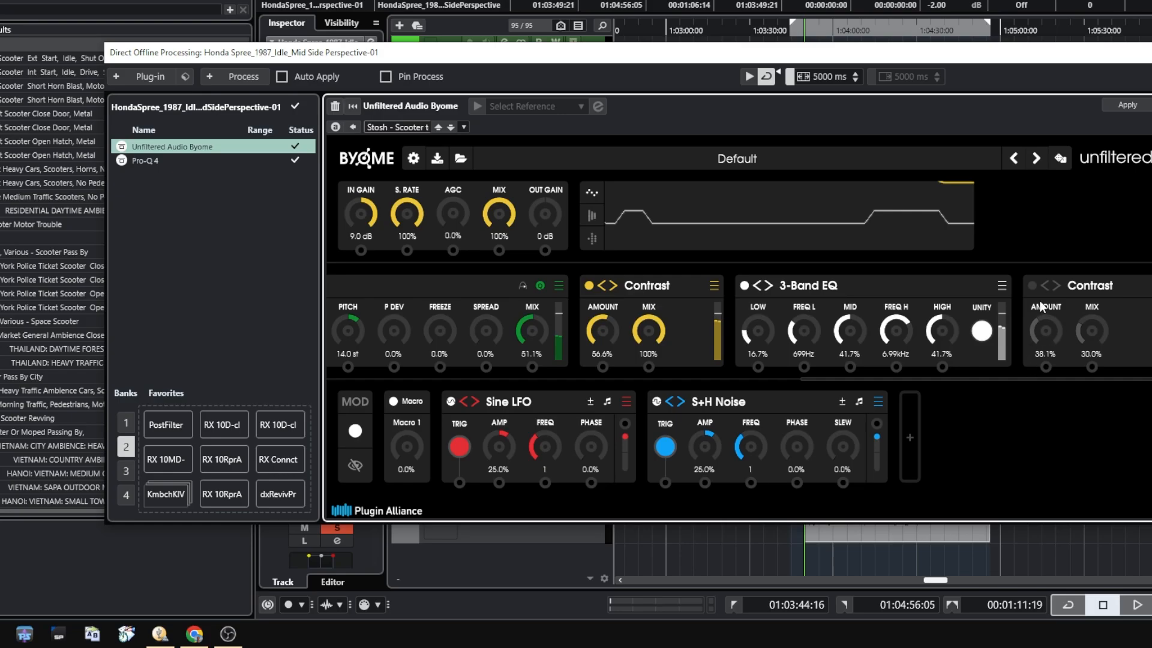
{"action": "left_click", "coordinate": [1031, 285]}
{"action": "left_click", "coordinate": [750, 76]}
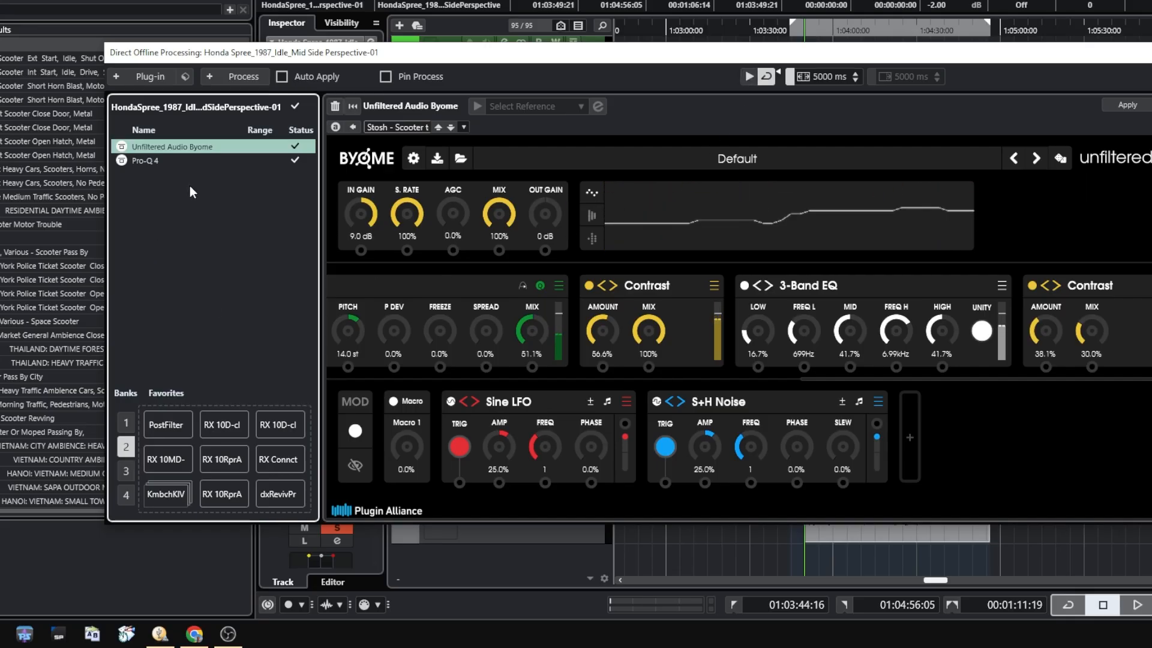
Examine the Pro-Q 4 bands, preview the clip through the EQ, and close Direct Offline Processing
{"action": "left_click", "coordinate": [164, 160]}
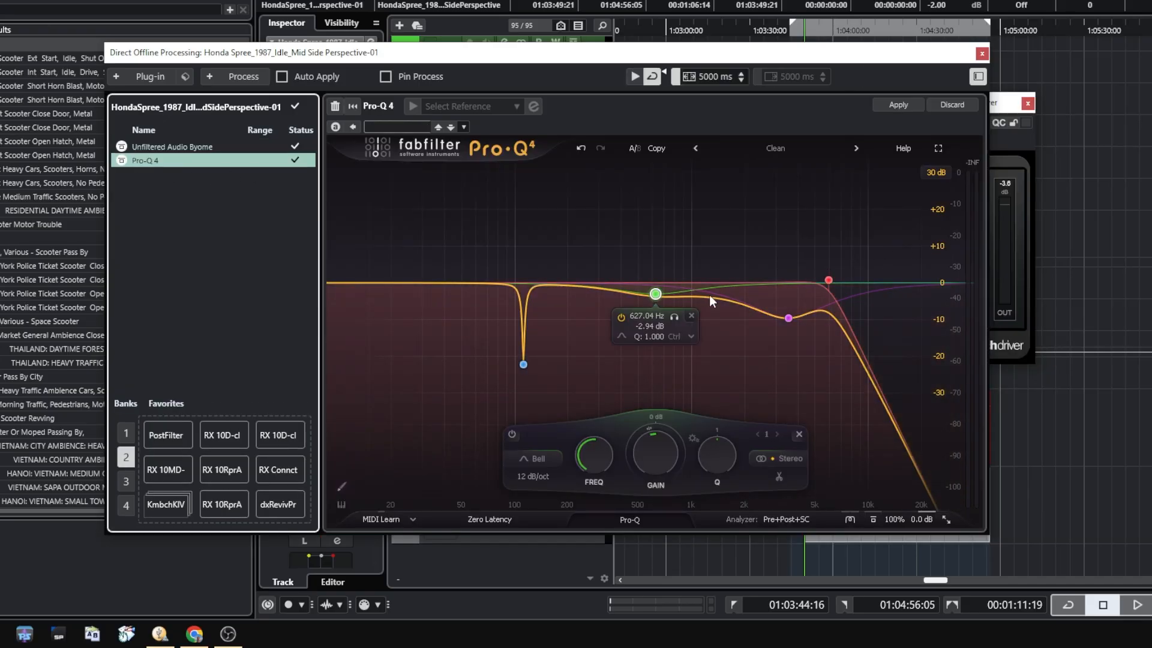
{"action": "mouse_move", "coordinate": [524, 365]}
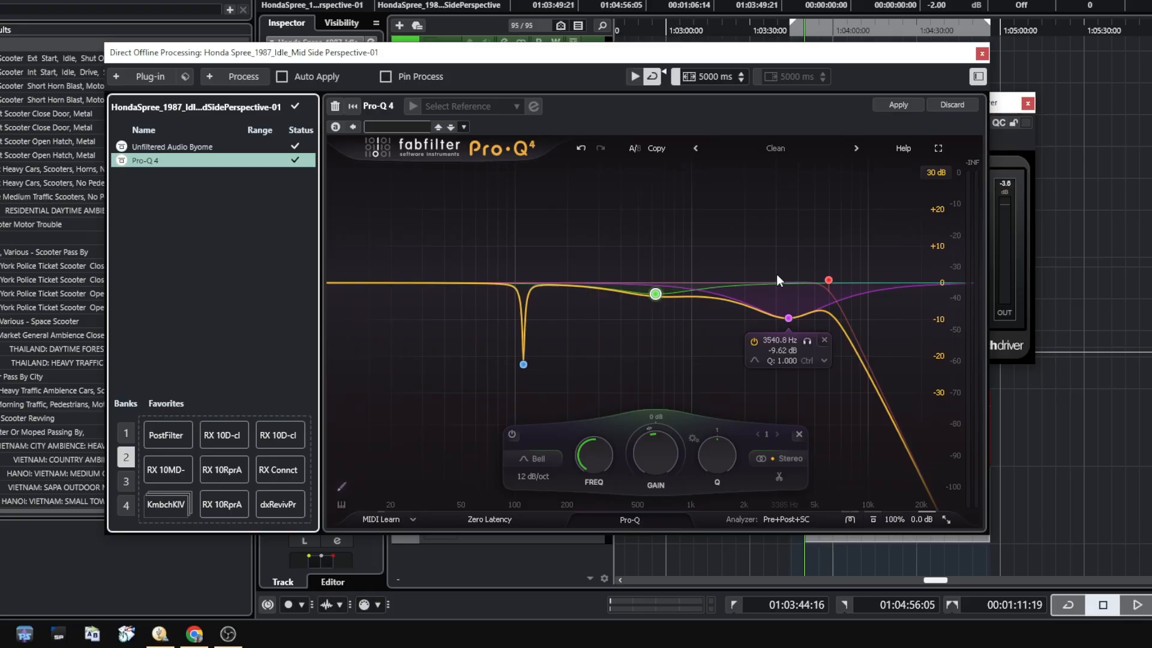
{"action": "left_click", "coordinate": [635, 78]}
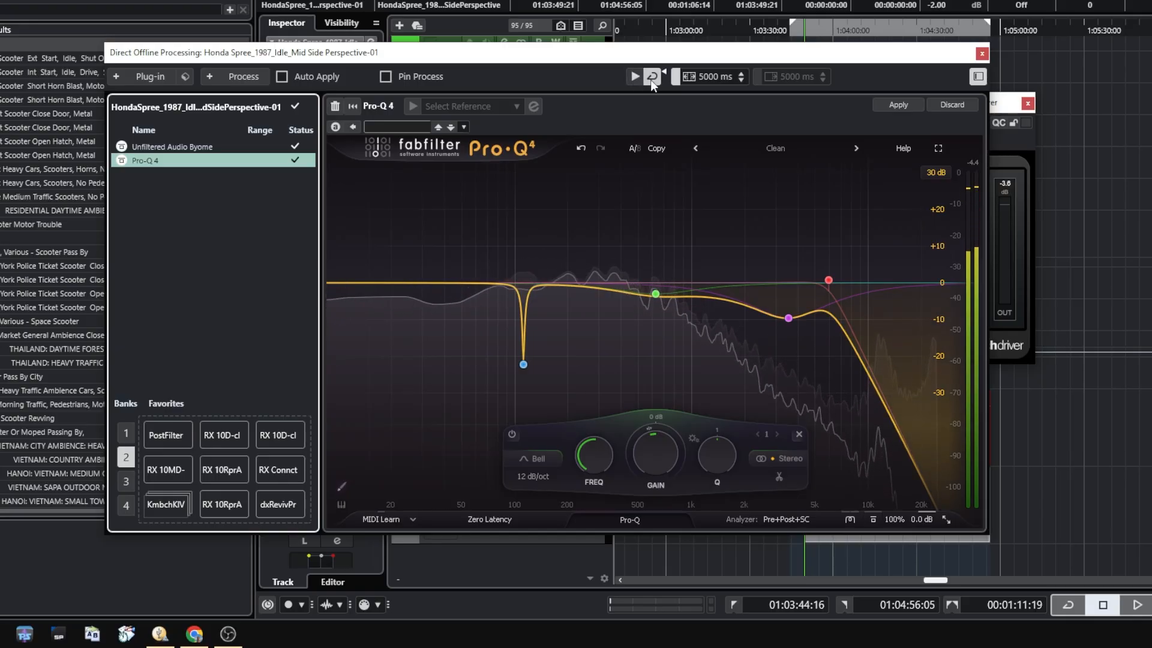
{"action": "key", "text": "F7"}
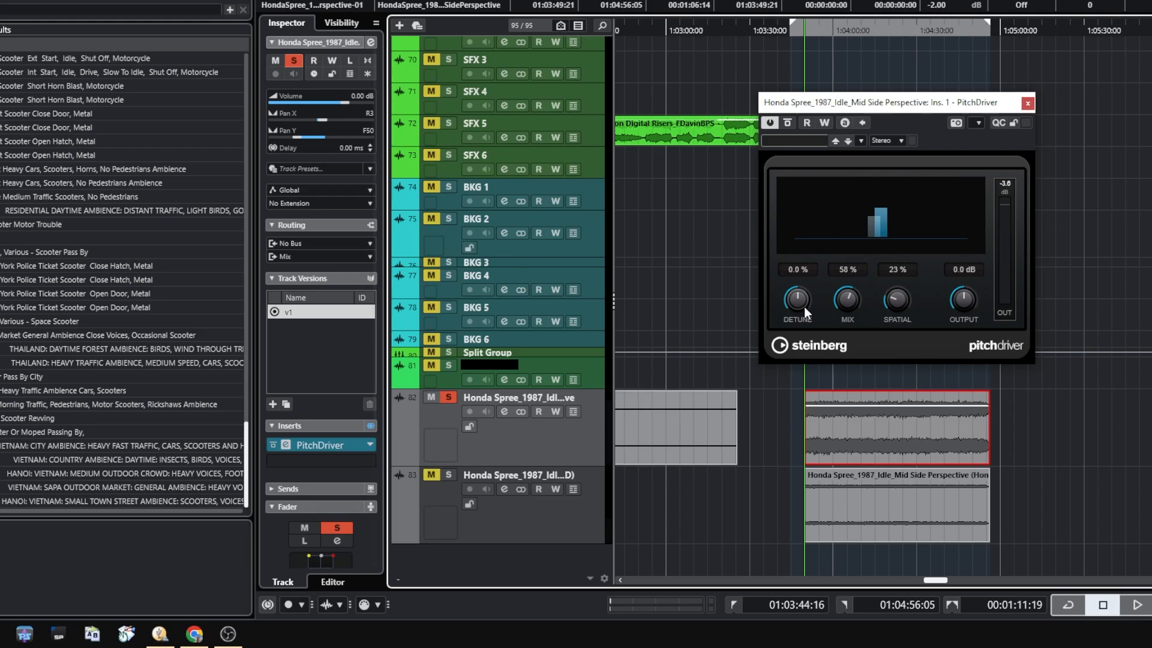
Examine the equalizer curve in the soloed Honda Spree idle track's channel settings, and close the settings
{"action": "left_click", "coordinate": [505, 411]}
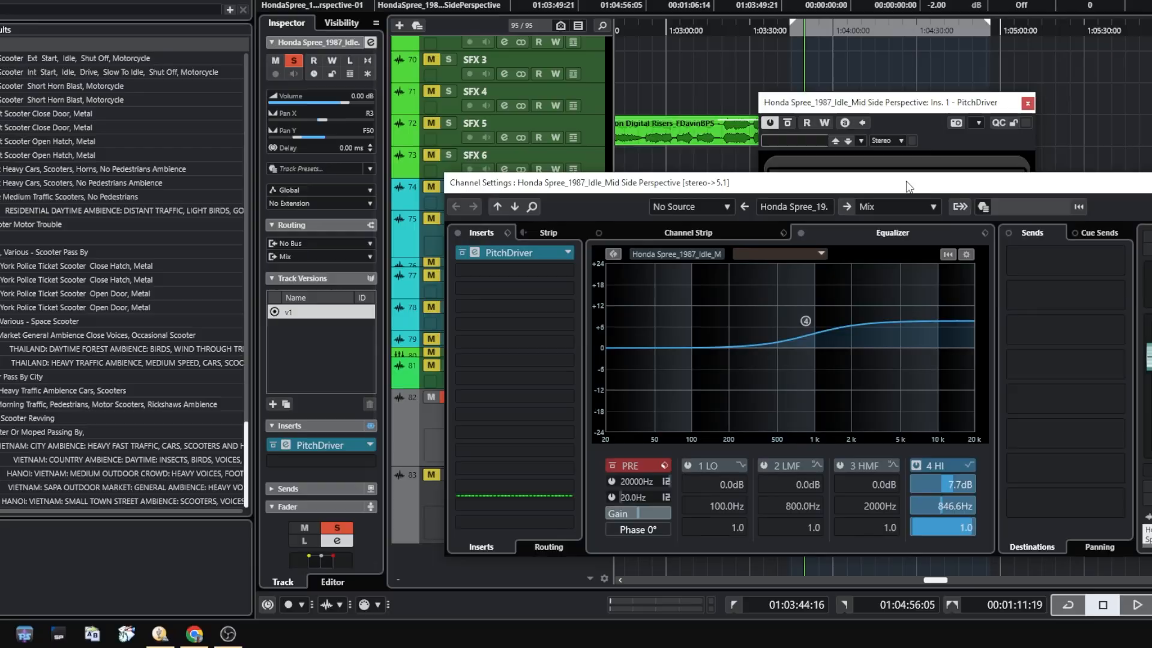
{"action": "left_click_drag", "start_coordinate": [907, 186], "coordinate": [910, 185]}
{"action": "key", "text": "Escape"}
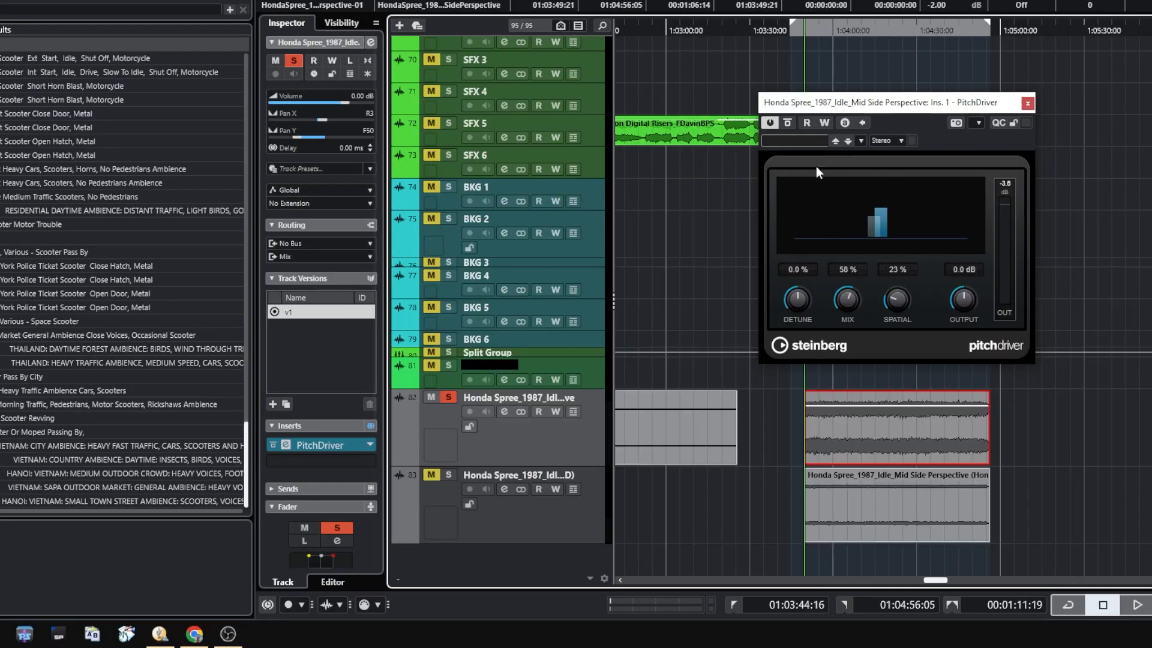
Preview the Honda Spree idle clip through PitchDriver, and raise Detune to 28.4% during a second playback
{"action": "key", "text": "space"}
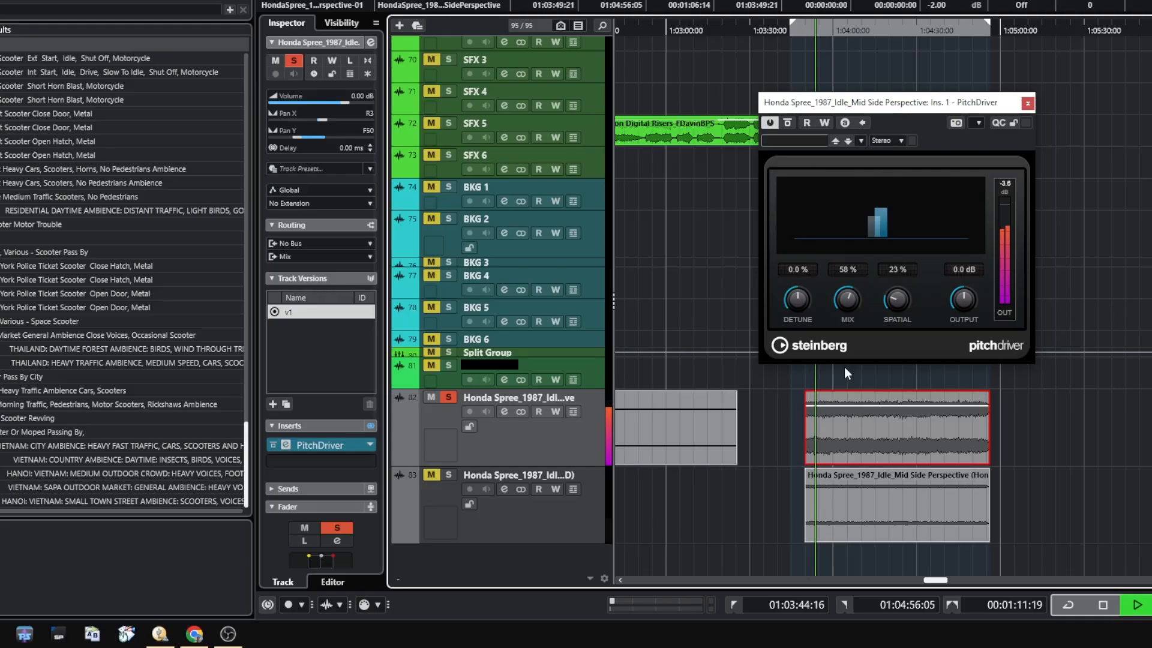
{"action": "key", "text": "space"}
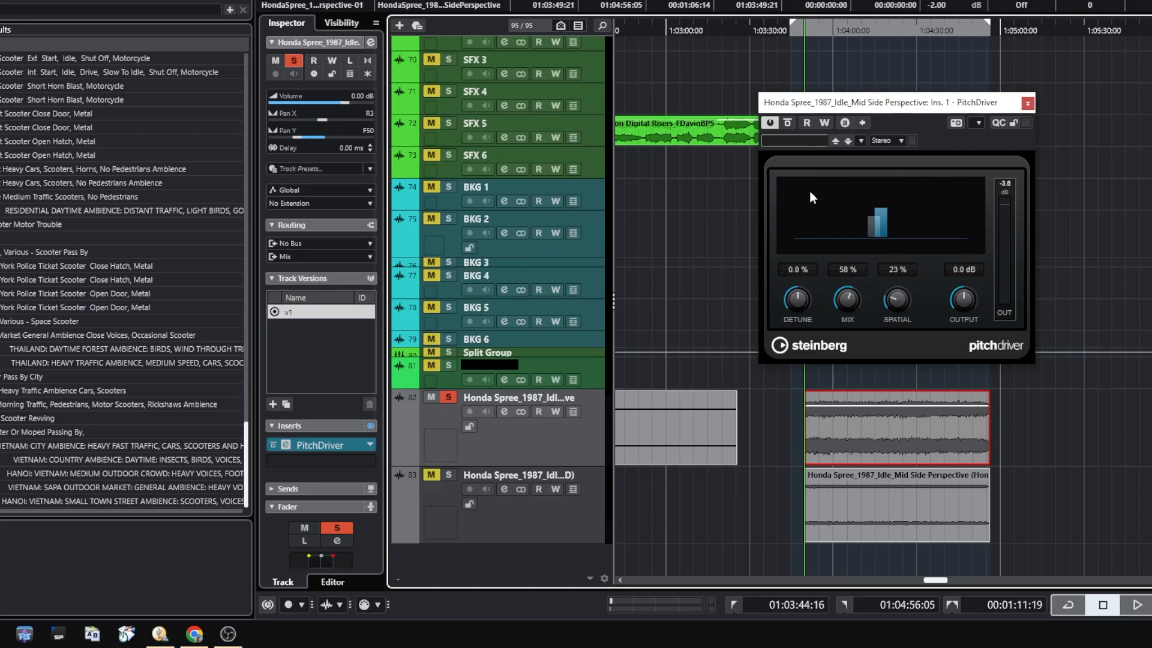
{"action": "key", "text": "space"}
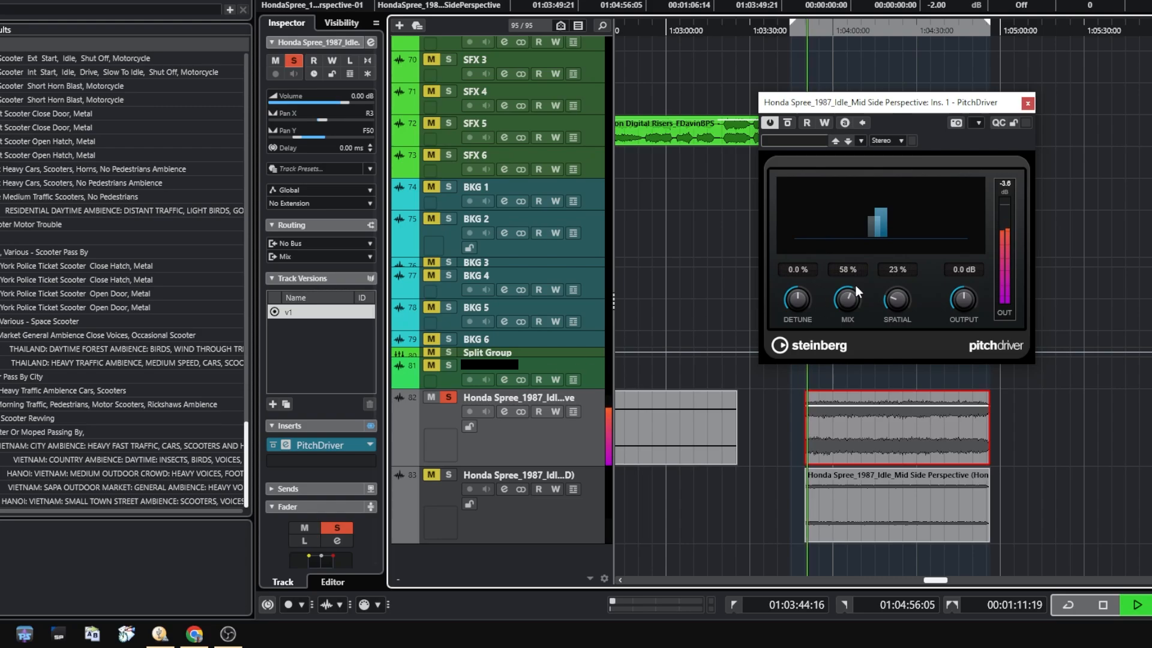
{"action": "mouse_move", "coordinate": [804, 294]}
{"action": "left_mouse_down"}
{"action": "mouse_move", "coordinate": [807, 280]}
{"action": "mouse_move", "coordinate": [803, 317]}
{"action": "mouse_move", "coordinate": [805, 268]}
{"action": "mouse_move", "coordinate": [808, 315]}
{"action": "mouse_move", "coordinate": [811, 284]}
{"action": "mouse_move", "coordinate": [808, 315]}
{"action": "mouse_move", "coordinate": [816, 288]}
{"action": "mouse_move", "coordinate": [818, 318]}
{"action": "mouse_move", "coordinate": [819, 300]}
{"action": "left_mouse_up"}
{"action": "key", "text": "space"}
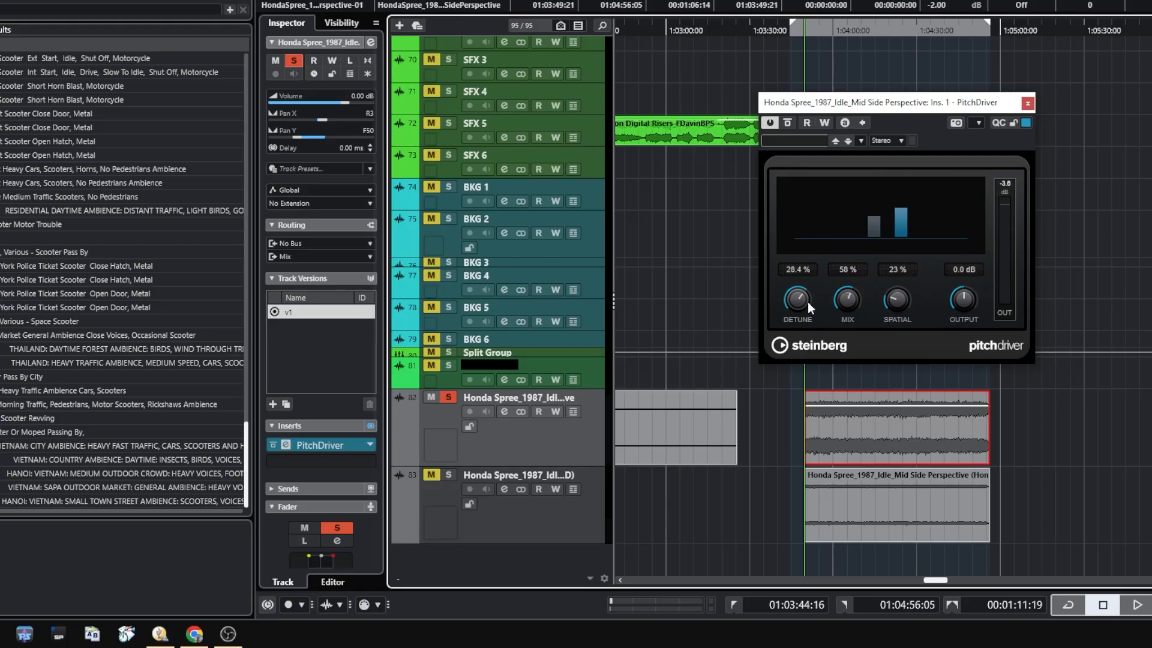